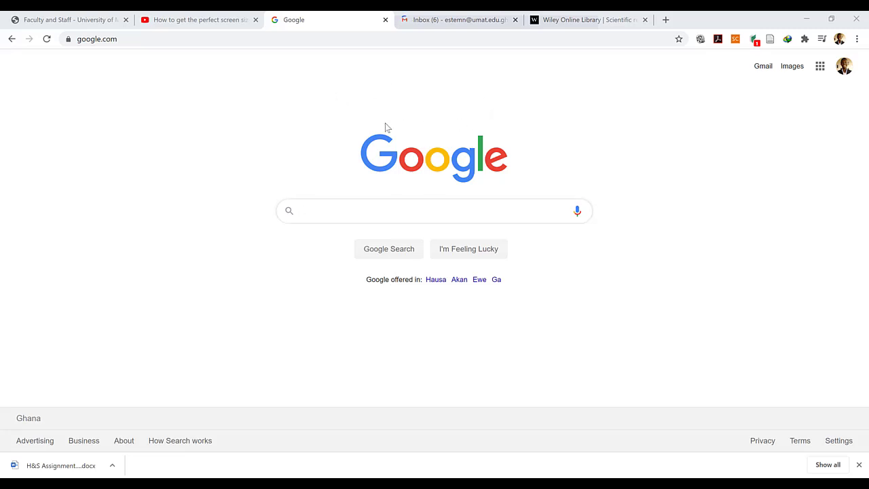
- Search Google for "earth explorer" and open the EarthExplorer site at earthexplorer.usgs.gov
type("earth")
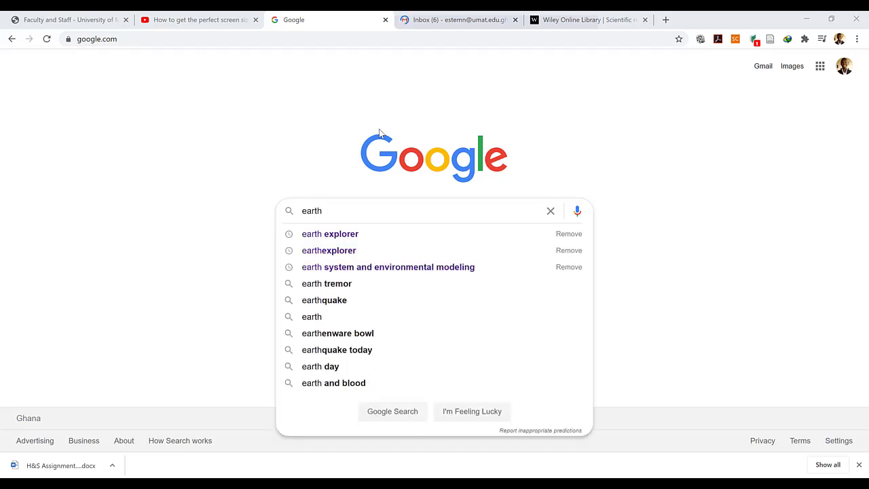
key("Down")
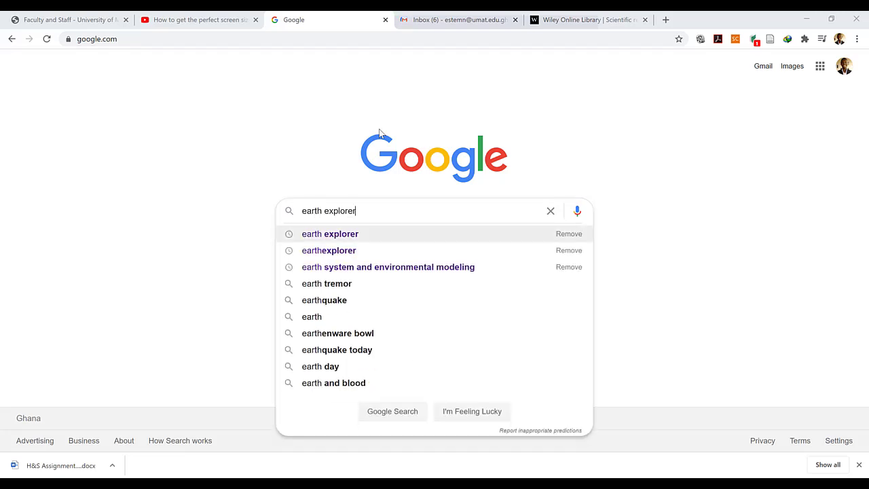
key("Return")
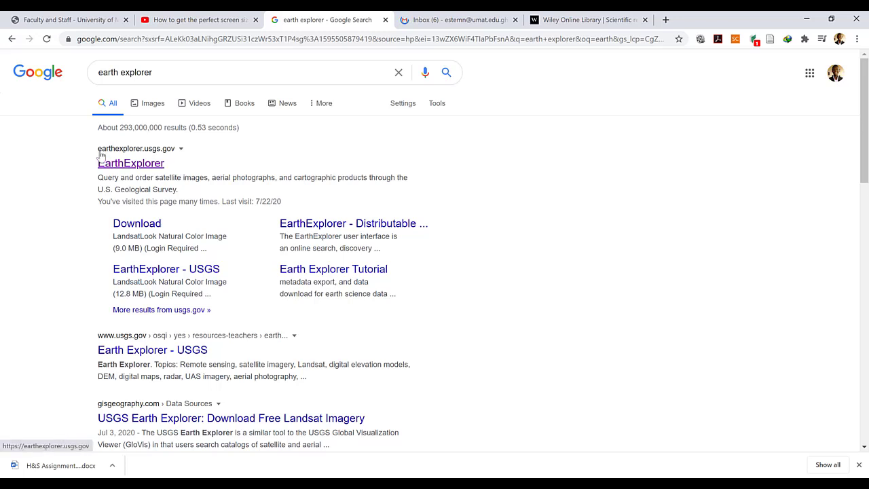
left_click(143, 169)
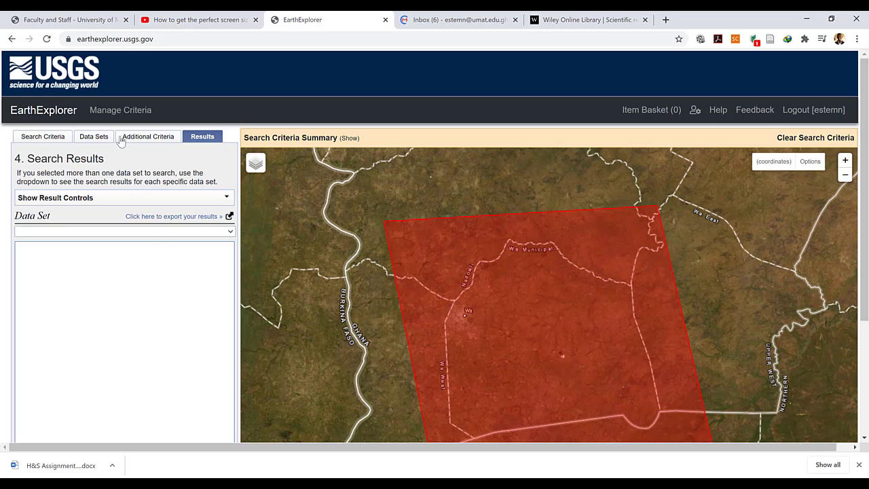
- Delete all four existing polygon coordinates from the search criteria
left_click(54, 139)
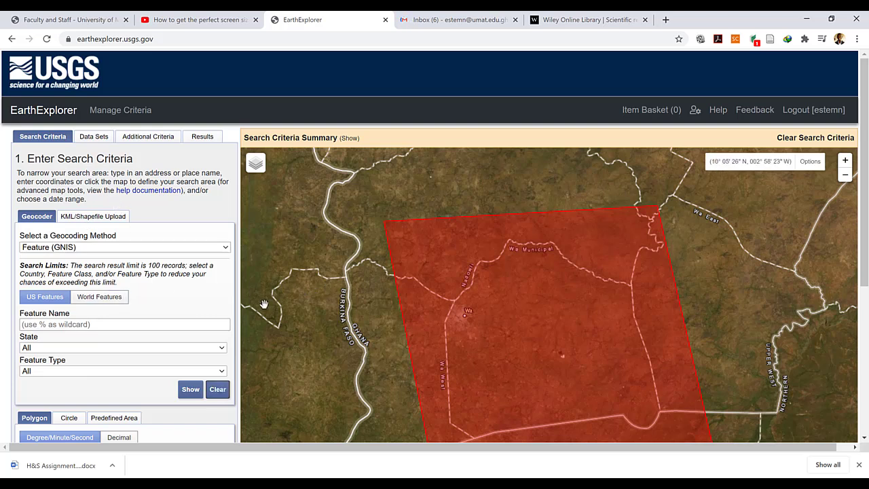
scroll(219, 294, "down", 3)
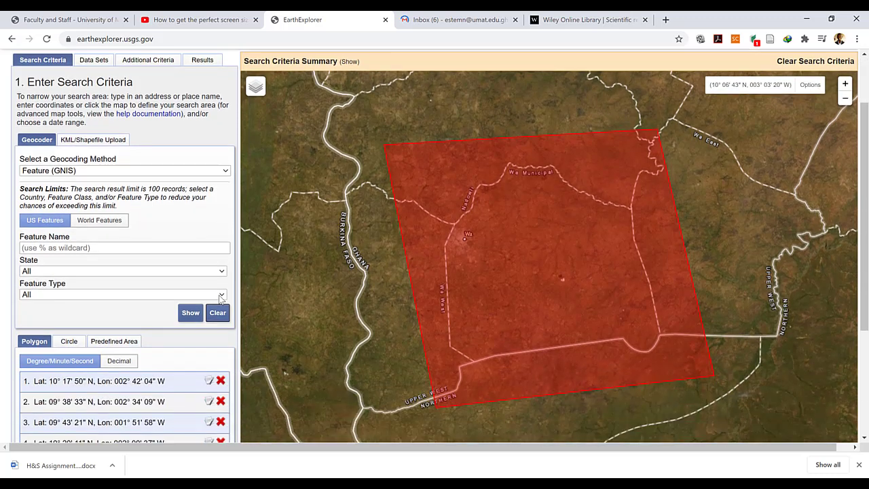
left_click(221, 287)
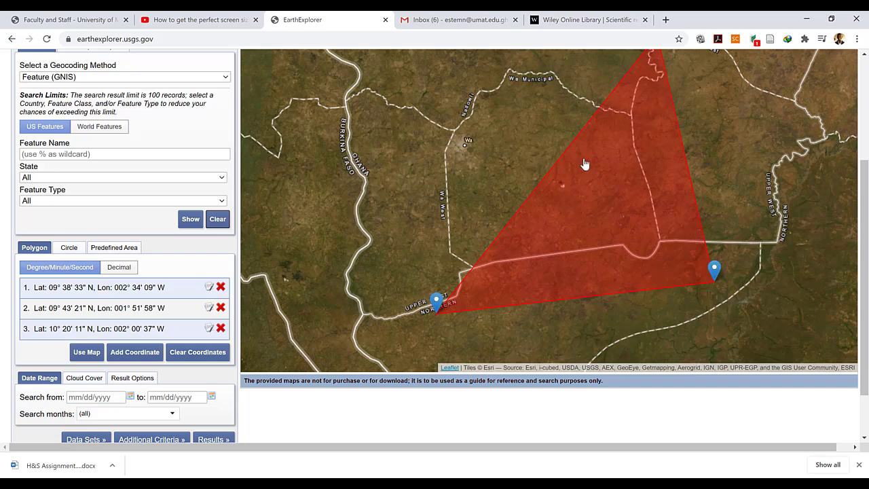
left_click(221, 287)
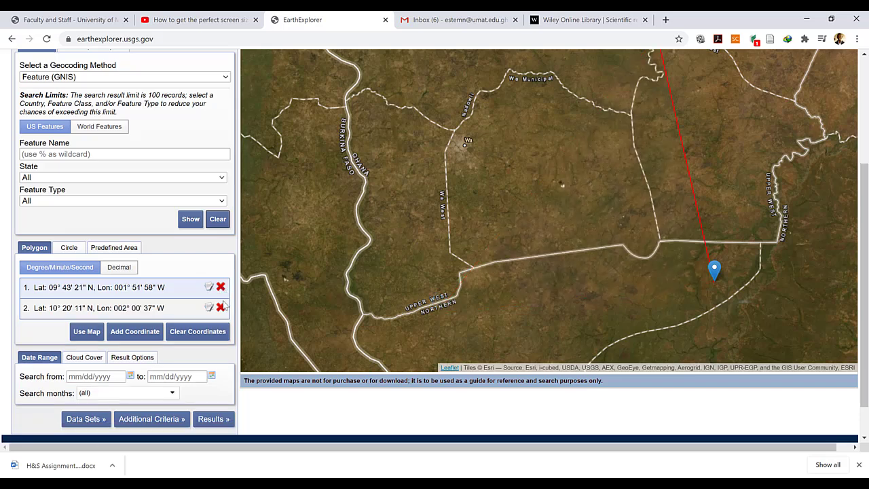
left_click(221, 306)
left_click(221, 287)
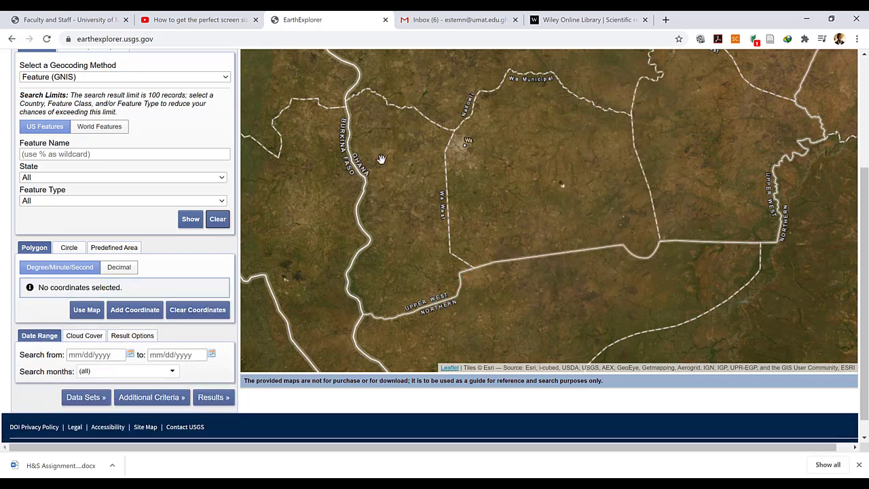
- Review the Landsat Collection 1 Level-1 data sets selected for the search and return to the search criteria
left_click_drag(390, 152, 391, 241)
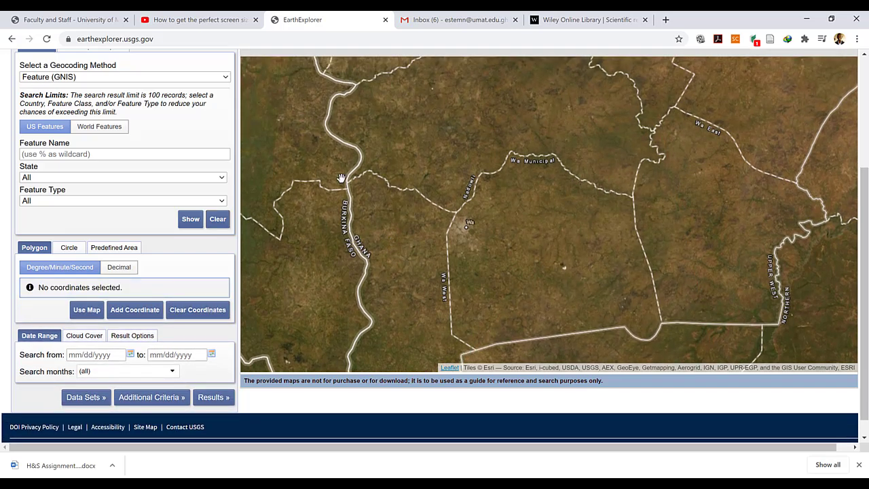
scroll(201, 87, "up", 3)
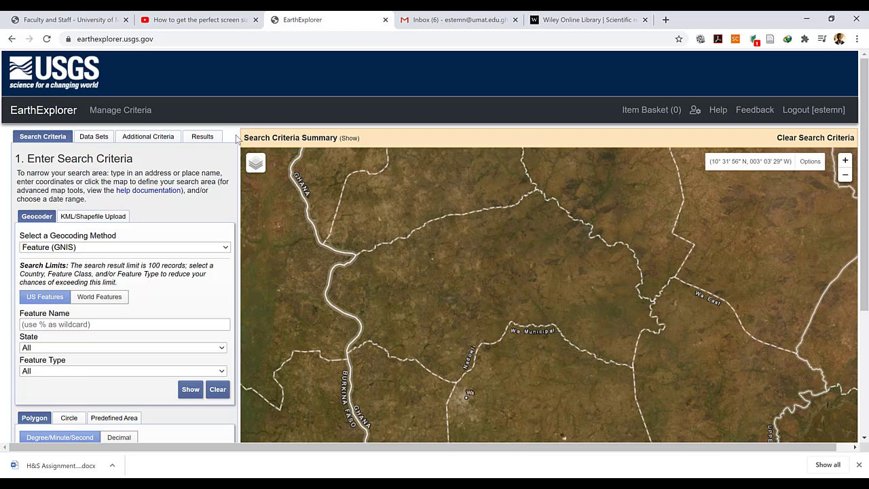
left_click(95, 138)
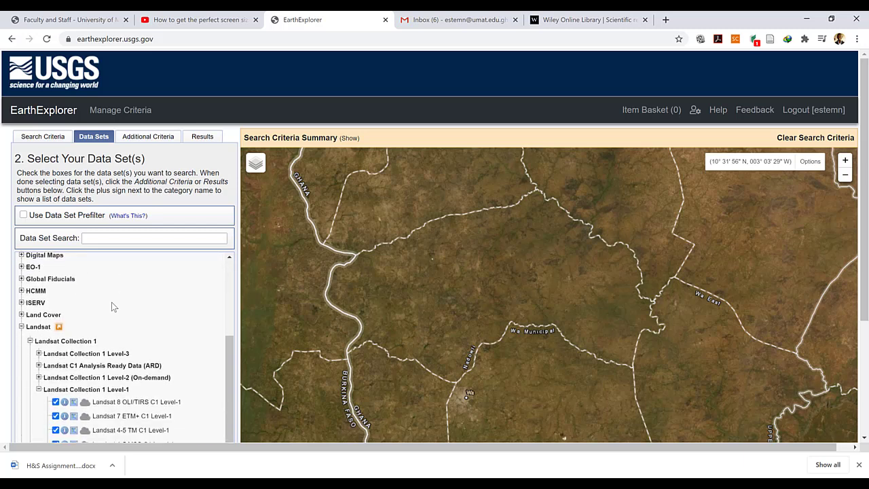
left_click(29, 344)
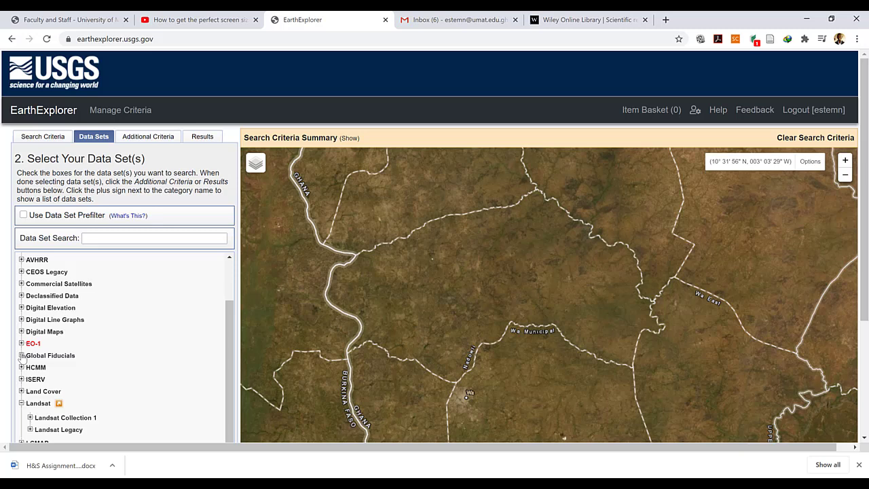
left_click(21, 403)
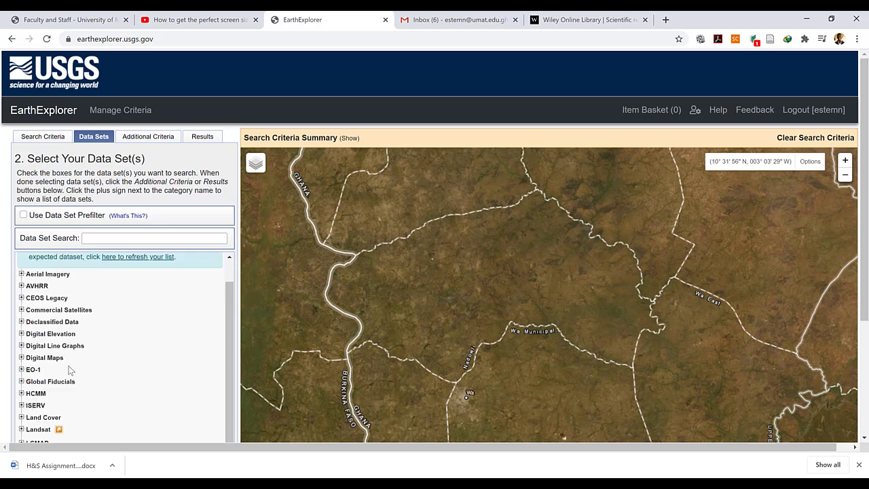
left_click(21, 428)
scroll(72, 388, "down", 3)
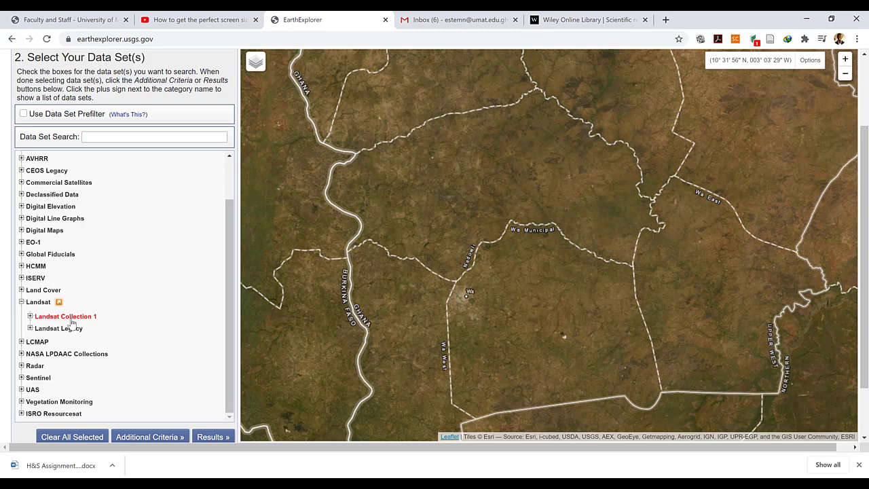
left_click(30, 317)
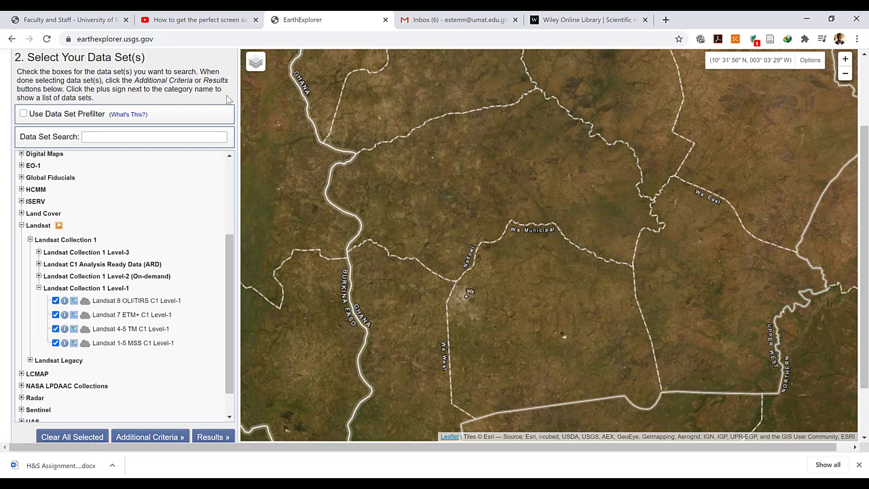
scroll(228, 99, "up", 3)
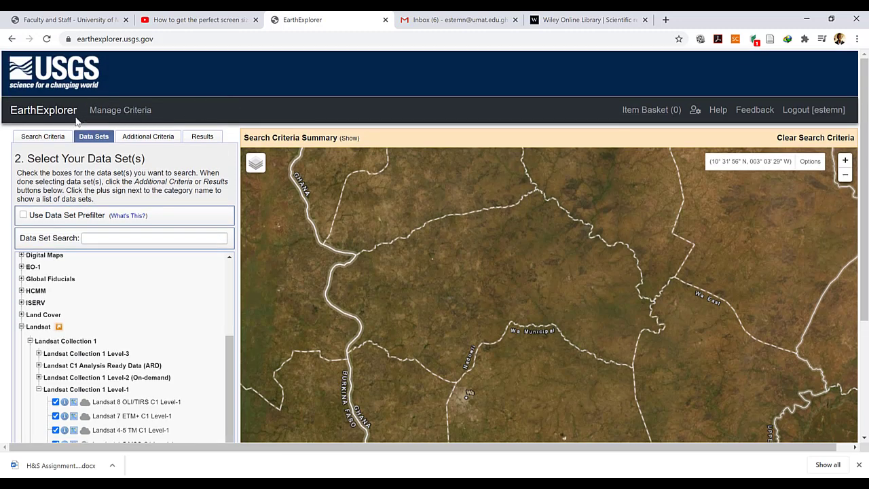
left_click(42, 139)
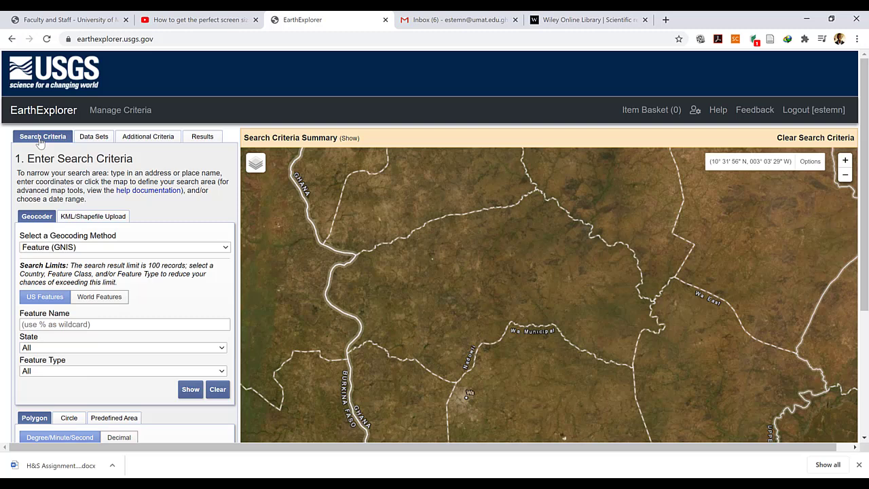
left_click(92, 217)
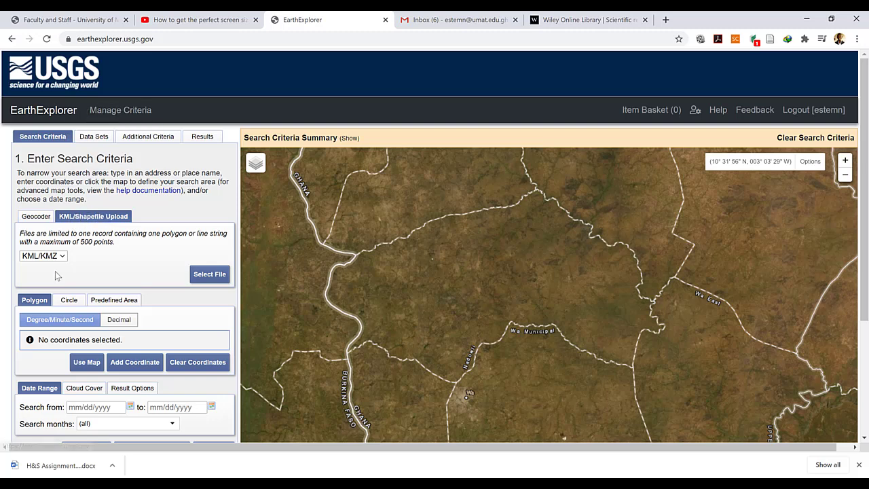
left_click(209, 280)
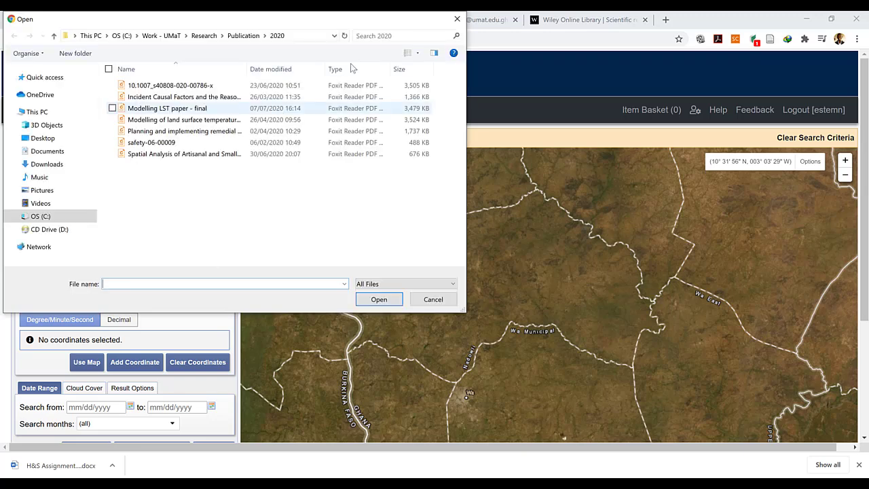
left_click_drag(368, 22, 428, 46)
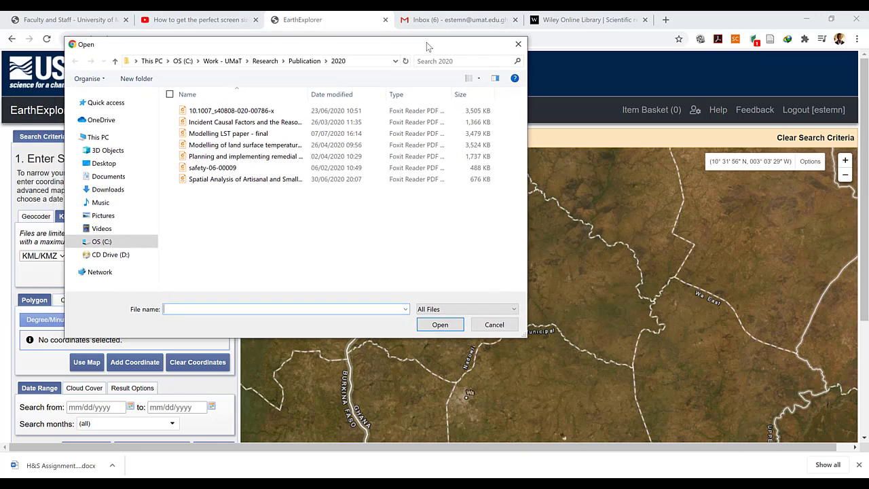
left_click(518, 45)
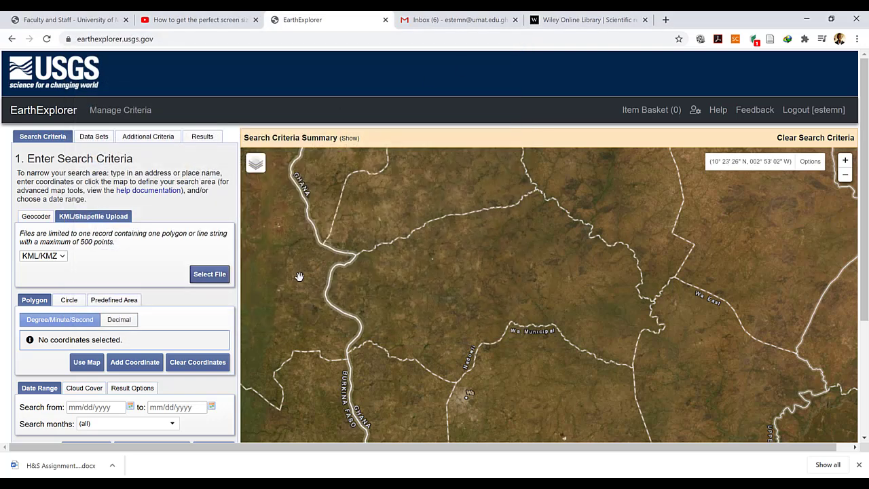
left_click(128, 364)
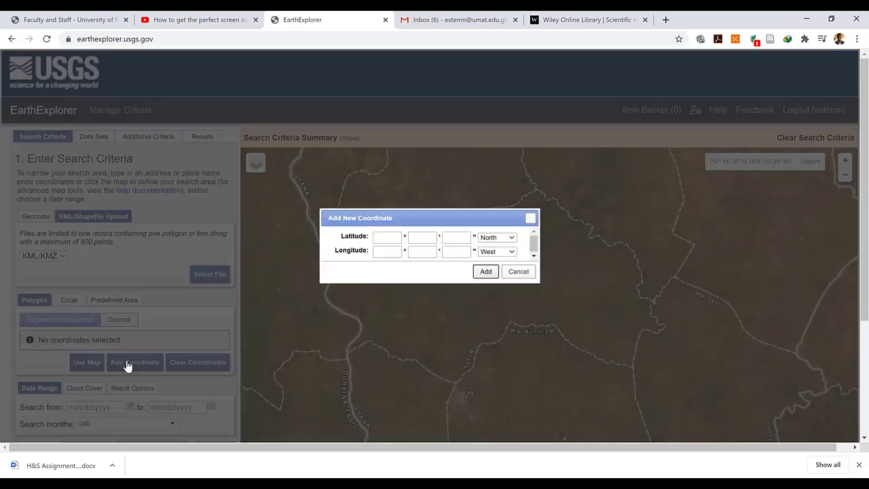
left_click(377, 237)
left_click(380, 251)
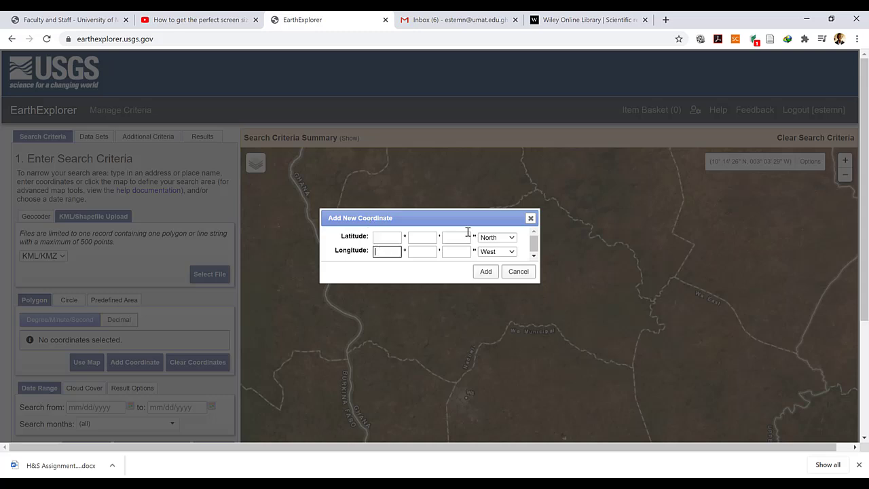
left_click(517, 271)
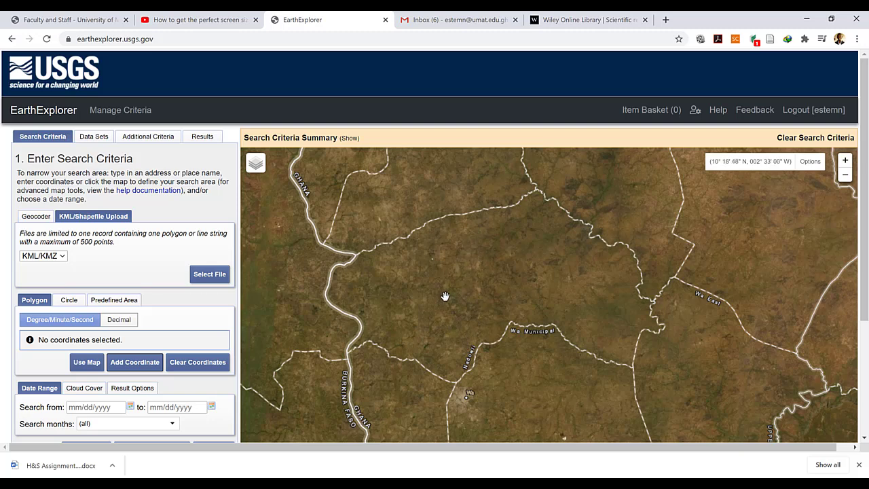
- Mark a four-corner search polygon around Wa on the map, spanning about 9°36' to 10°33' N and 1°57' to 2°46' W
scroll(397, 307, "down", 1)
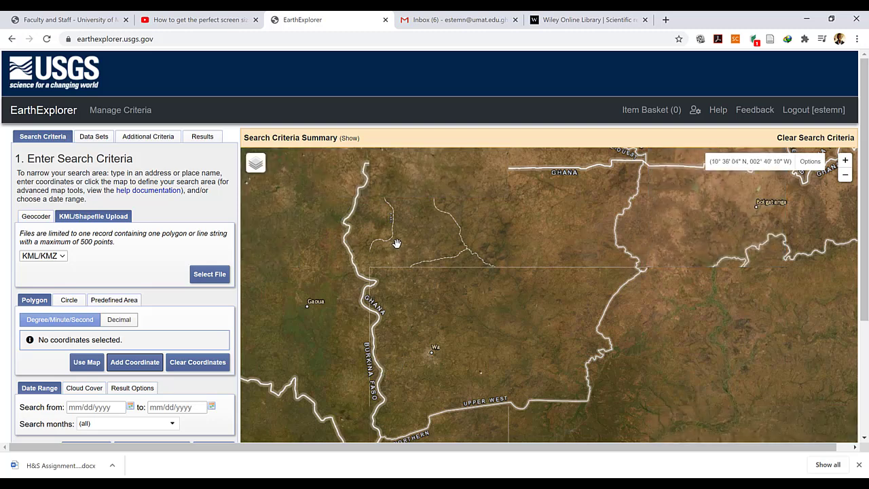
left_click_drag(394, 244, 382, 223)
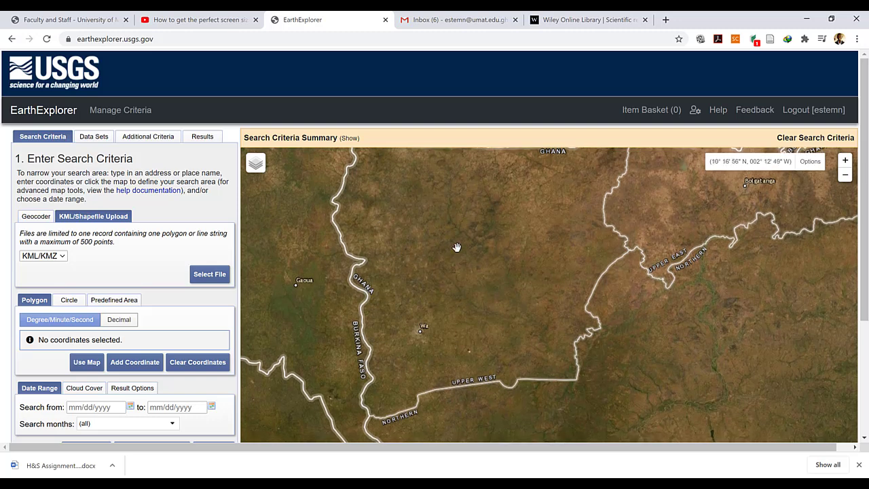
left_click(368, 254)
left_click(377, 419)
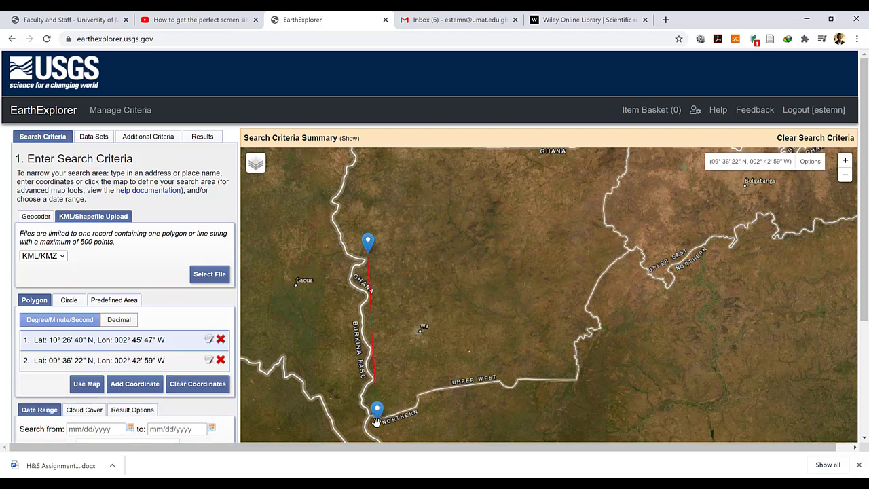
left_click(528, 402)
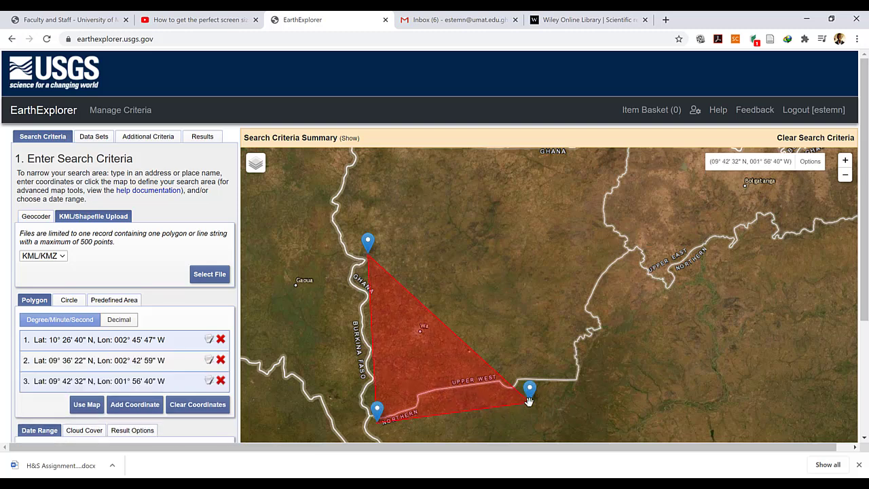
left_click(511, 234)
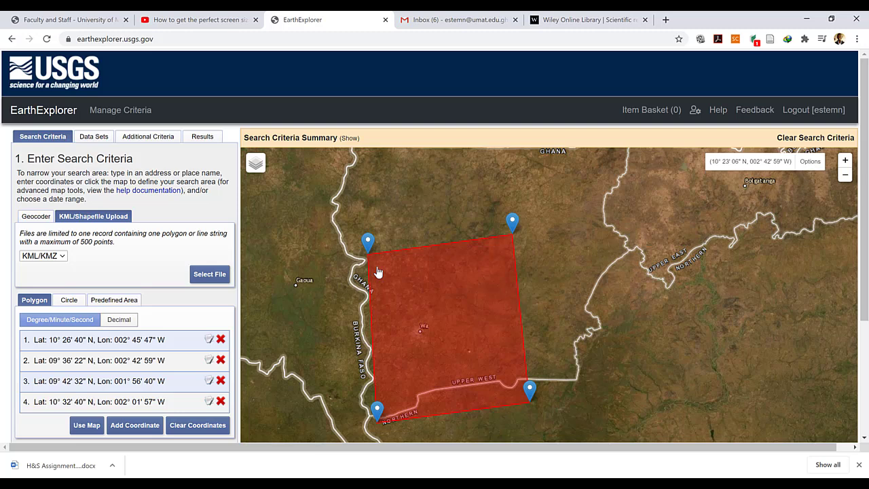
- Run the search for the marked area and list the results for the Landsat 8 OLI/TIRS C1 Level-1 data set
left_click(196, 139)
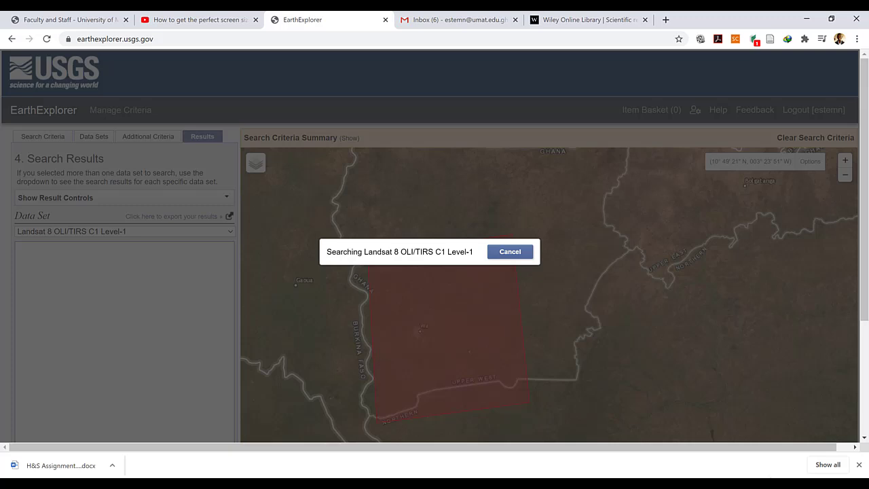
left_click(774, 483)
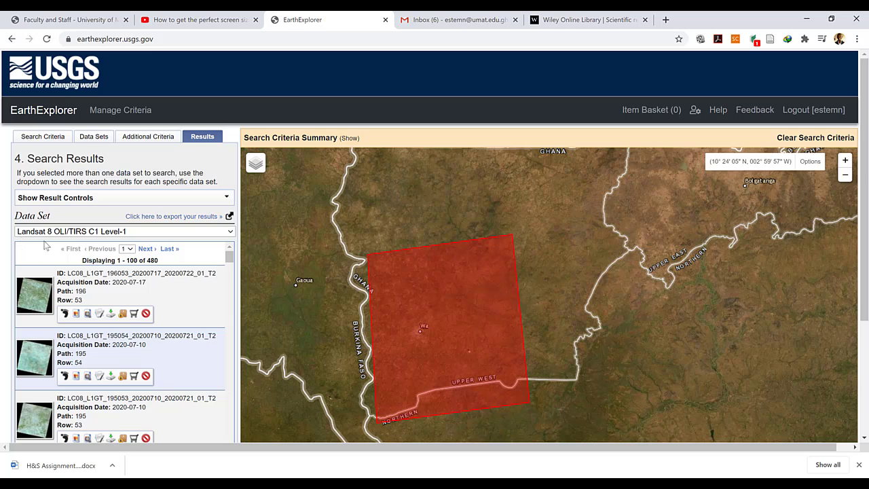
left_click(230, 231)
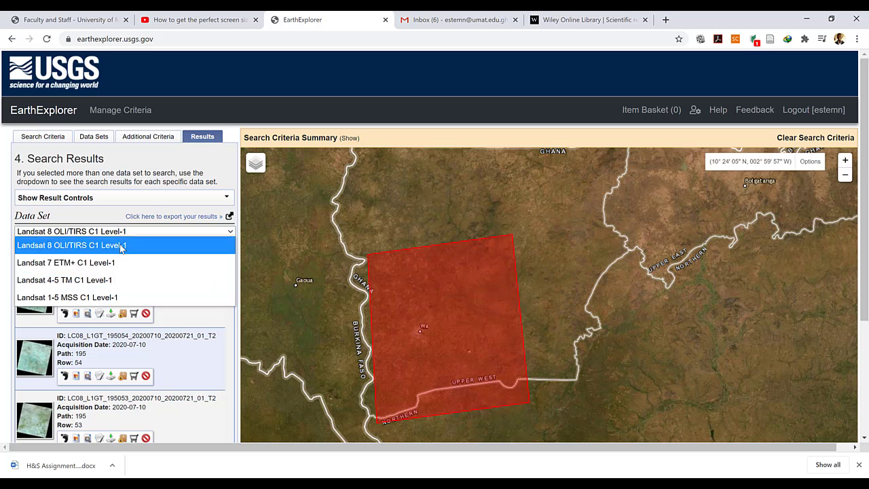
left_click(49, 248)
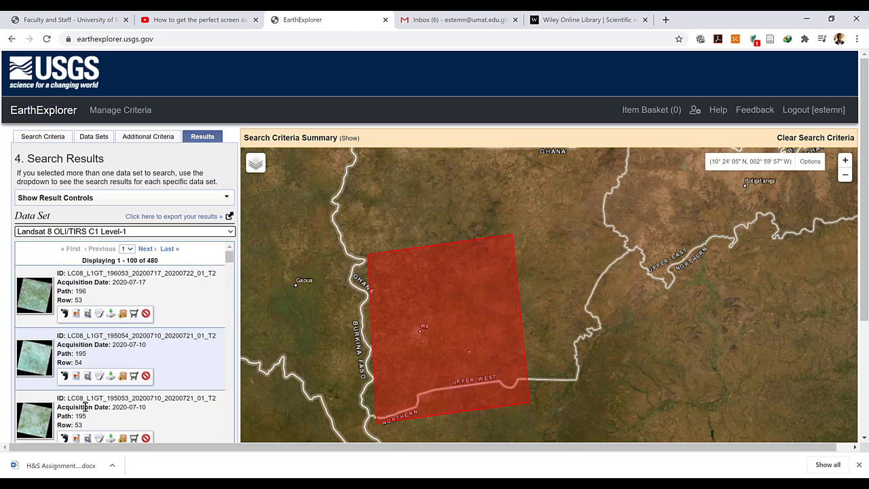
- Inspect the preview and metadata of the 2020-07-17 scene (path 196, row 53) down to its cloud cover, then close the details
left_click(100, 314)
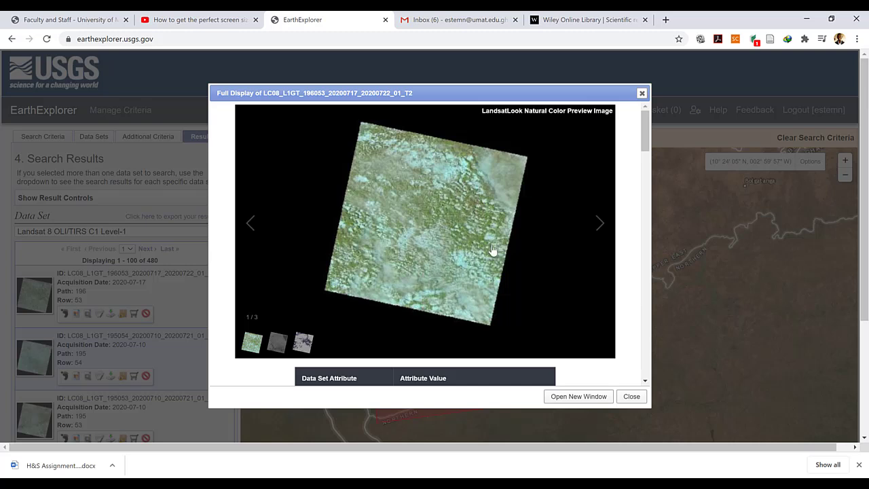
scroll(628, 292, "down", 5)
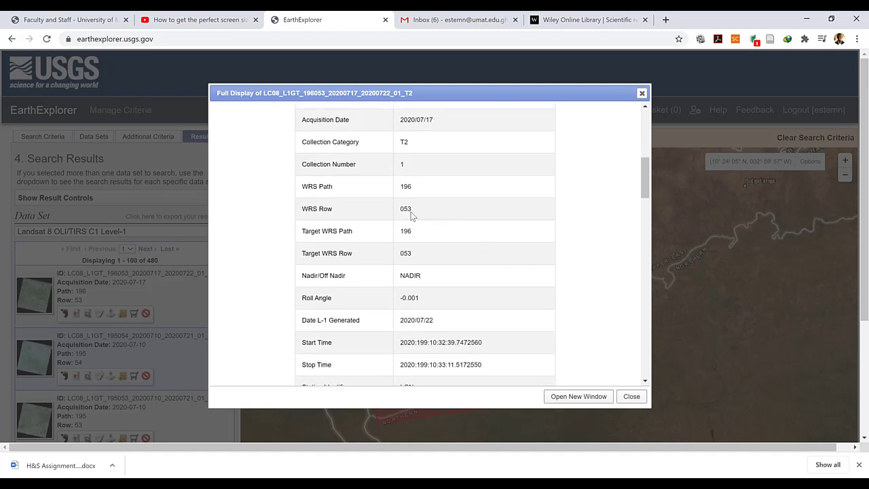
scroll(411, 216, "down", 1)
scroll(411, 215, "down", 2)
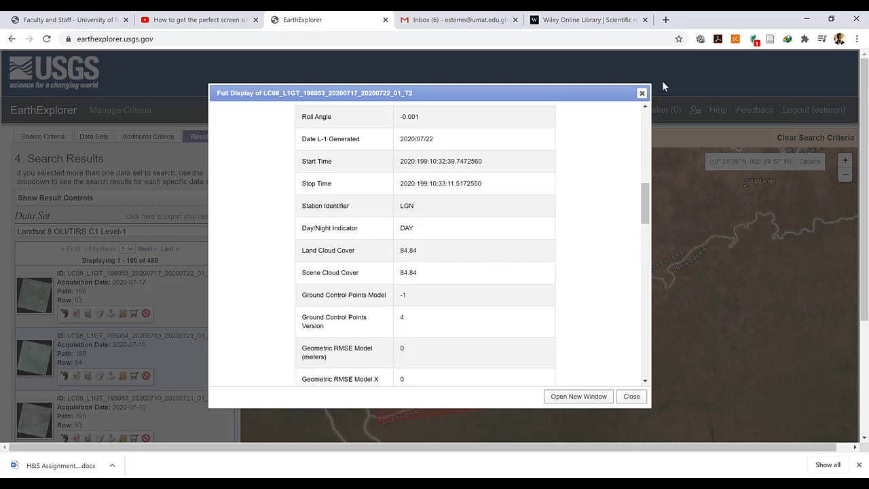
left_click(642, 93)
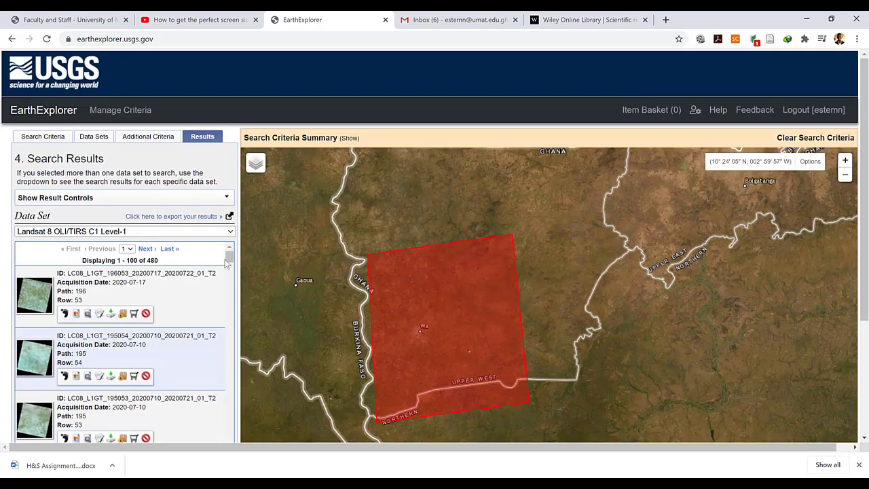
- Preview the 2020-05-14 scene for path 196, row 53 and return to the results
left_click_drag(227, 258, 230, 292)
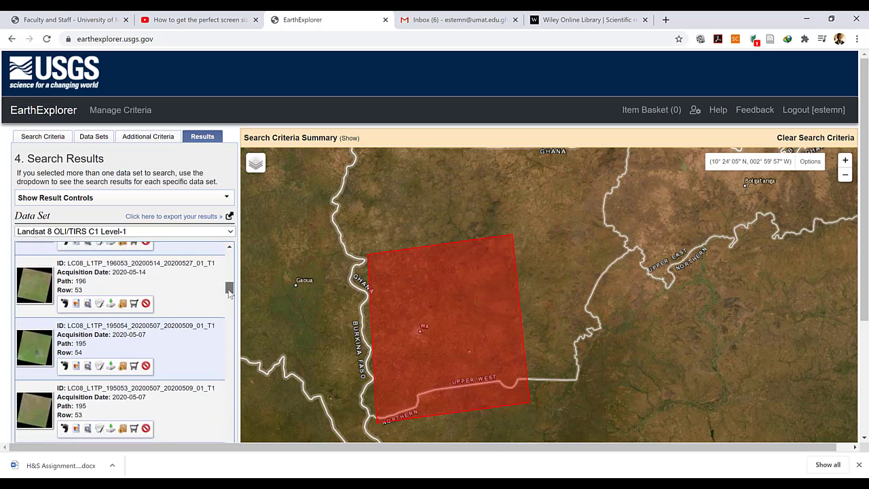
left_click(100, 305)
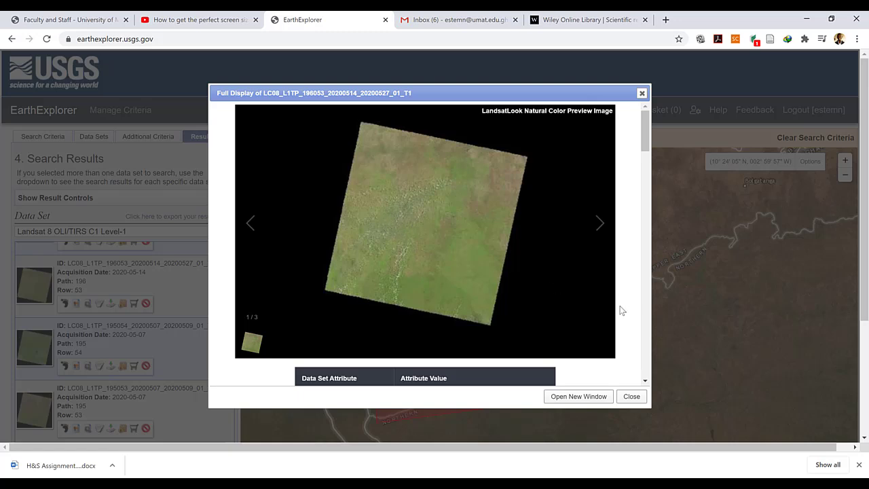
left_click(631, 396)
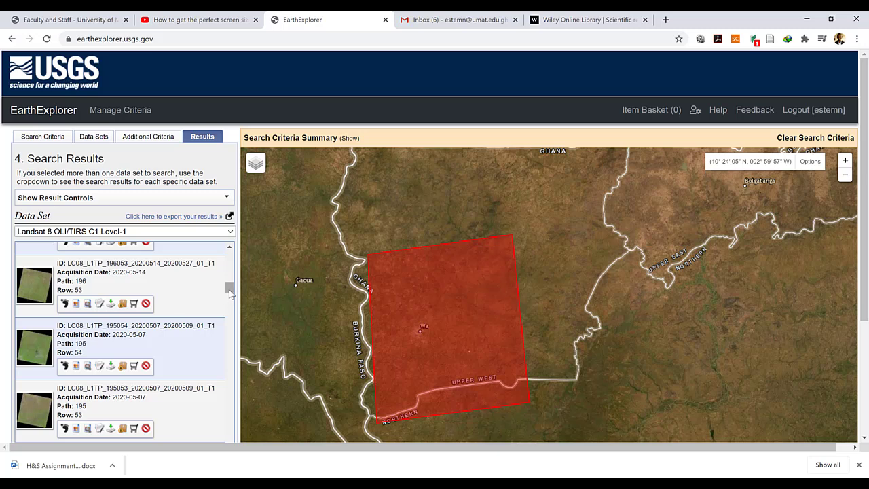
- Inspect the preview and cloud cover attributes of the 2020-04-28 scene for path 196, row 53, then close its details
mouse_move(229, 290)
left_mouse_down()
mouse_move(230, 309)
mouse_move(231, 298)
left_mouse_up()
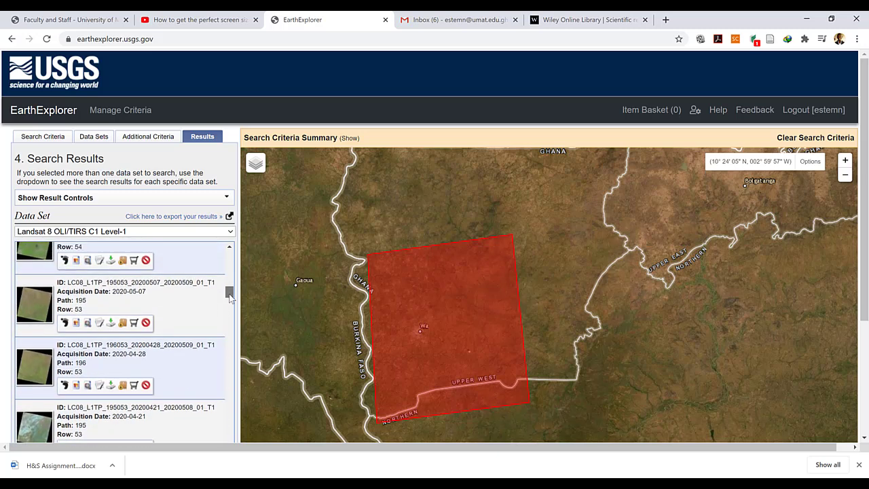
left_click(100, 385)
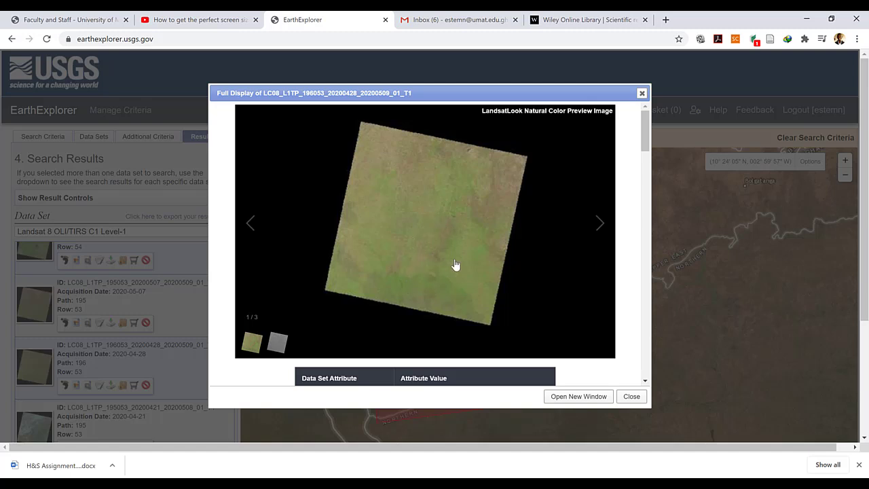
scroll(456, 264, "down", 6)
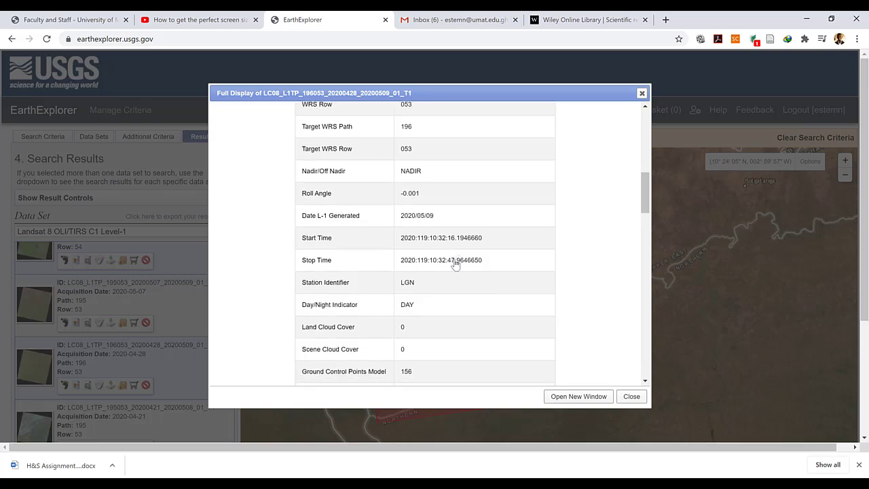
scroll(455, 265, "down", 1)
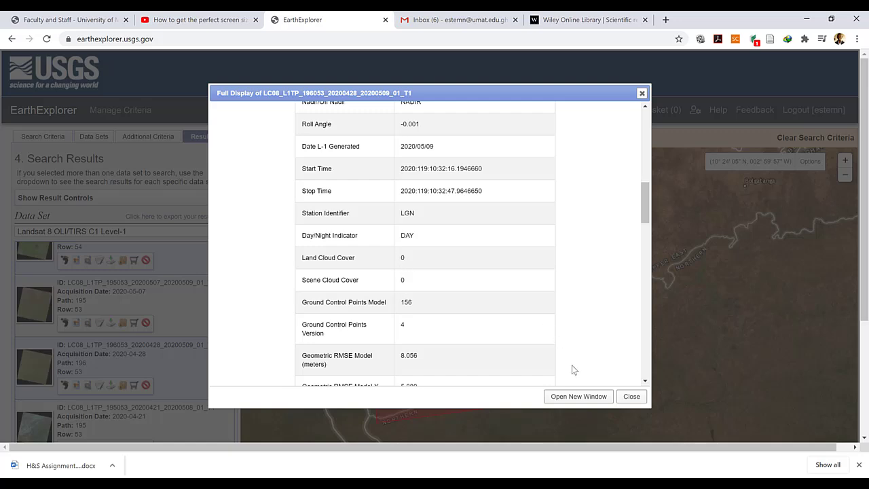
left_click(631, 396)
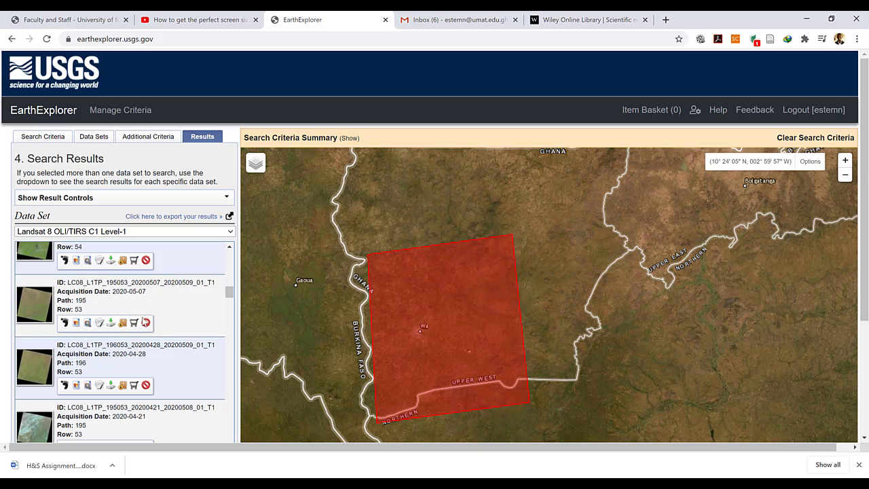
- Start downloading the Level-1 GeoTIFF Data Product of the 2020-04-28 scene, minimize the download progress and close the download options
left_click(110, 385)
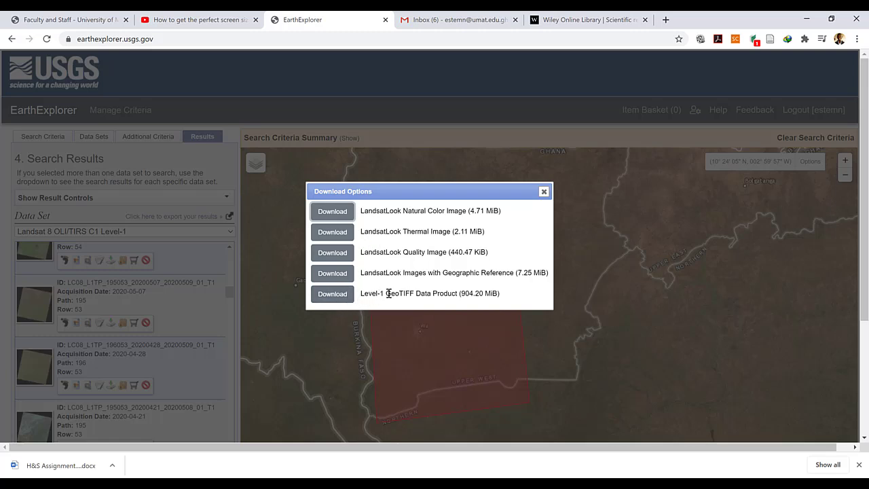
left_click(332, 294)
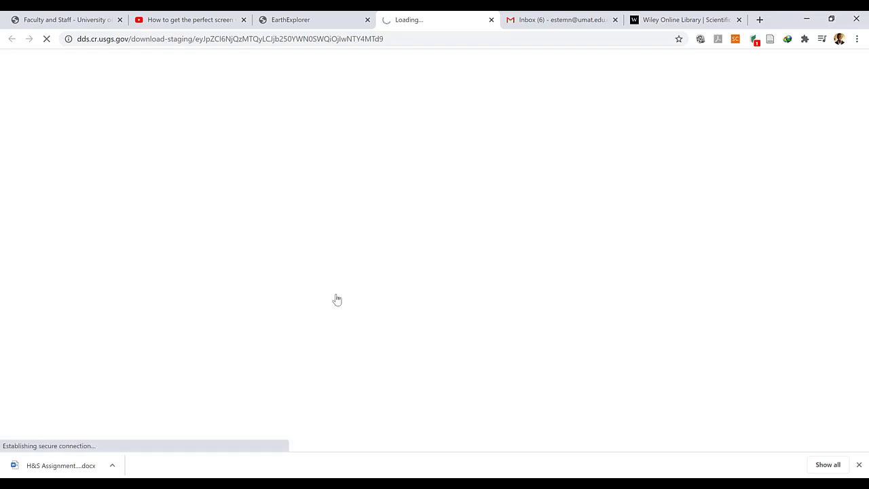
left_click(330, 22)
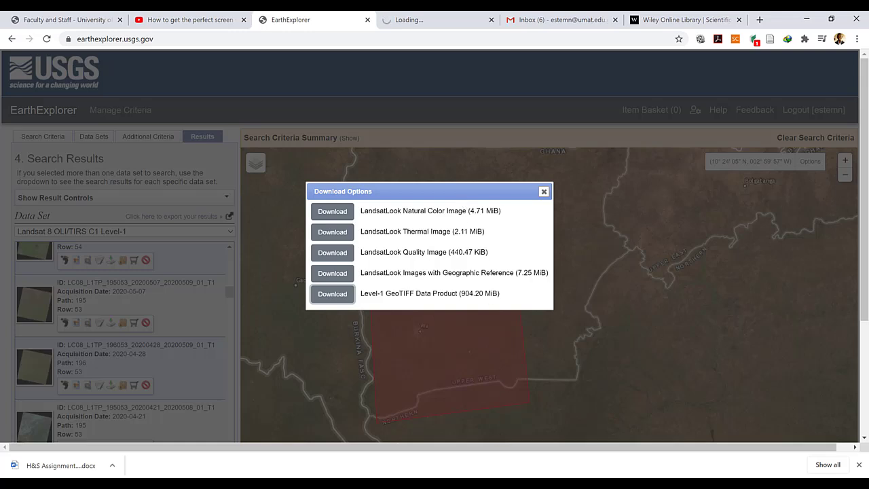
left_click(494, 483)
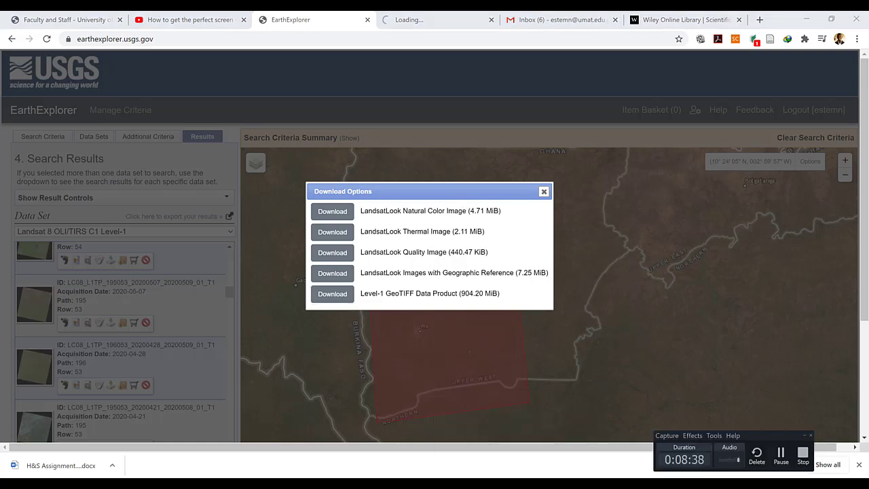
left_click(781, 459)
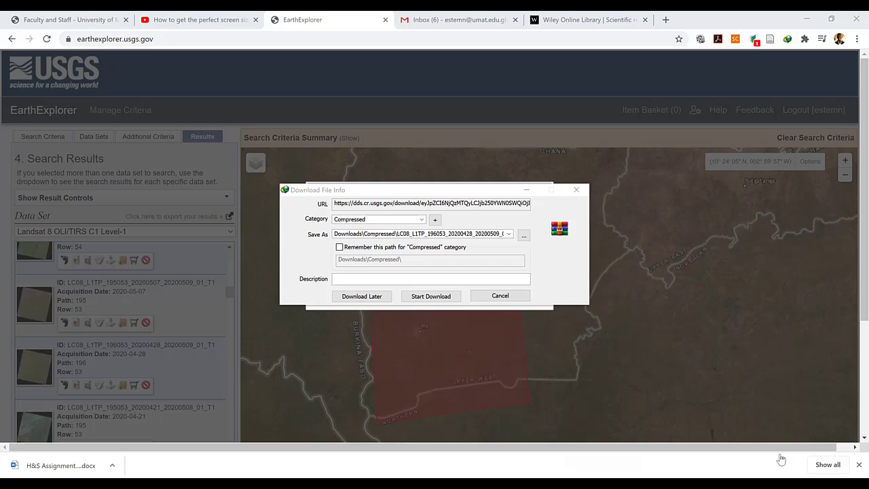
left_click(416, 298)
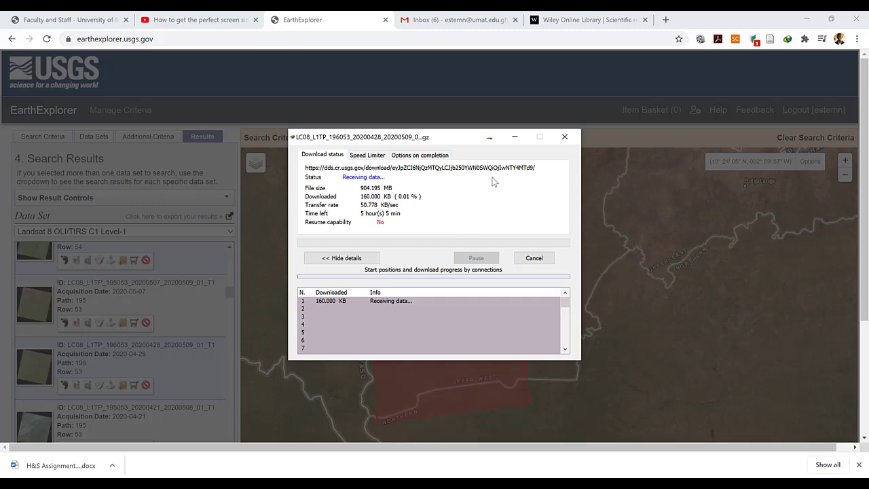
left_click(513, 138)
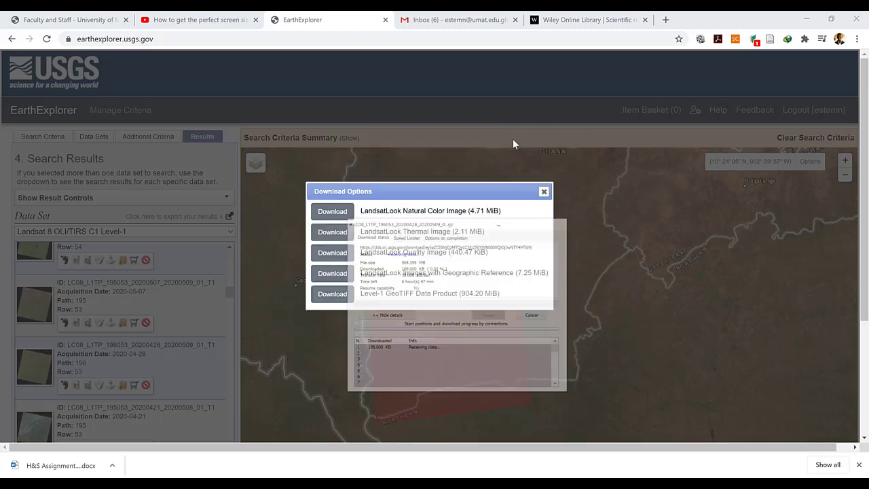
left_click(544, 192)
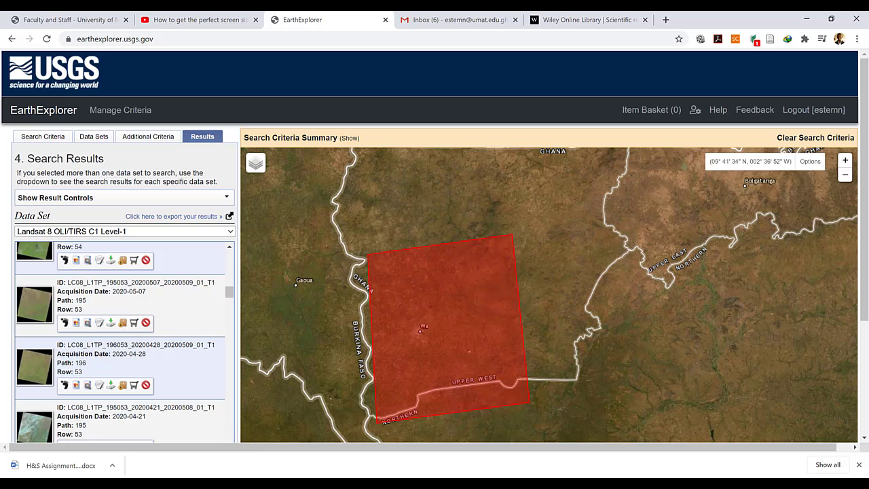
mouse_move(280, 484)
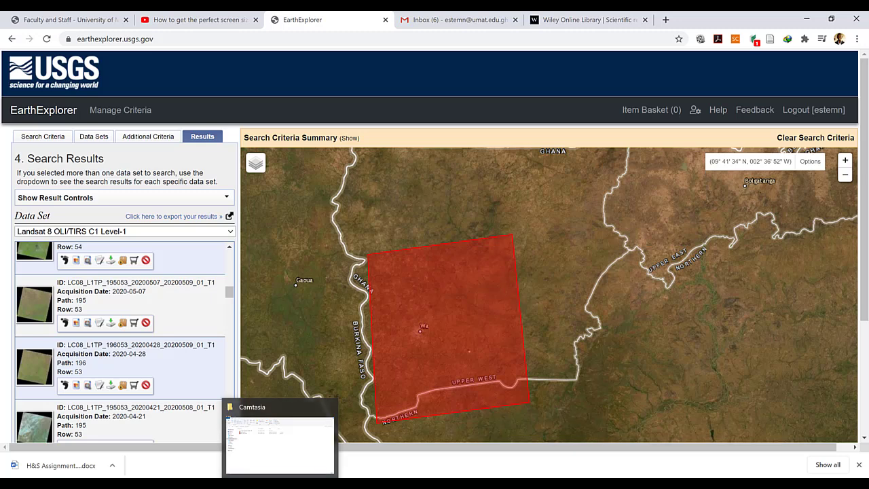
left_click(468, 484)
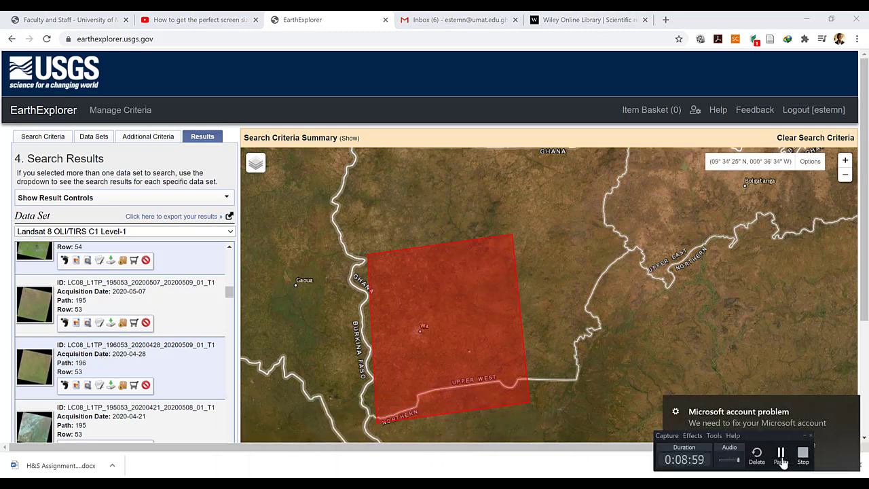
left_click(781, 454)
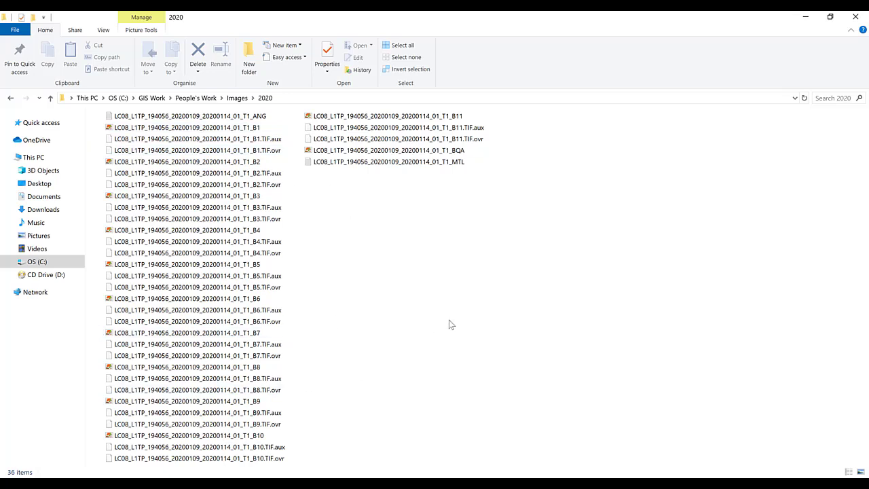
- Examine the B1, B2, B3 and B11 band images of the extracted Landsat 8 scene in File Explorer's 2020 folder
left_click(210, 127)
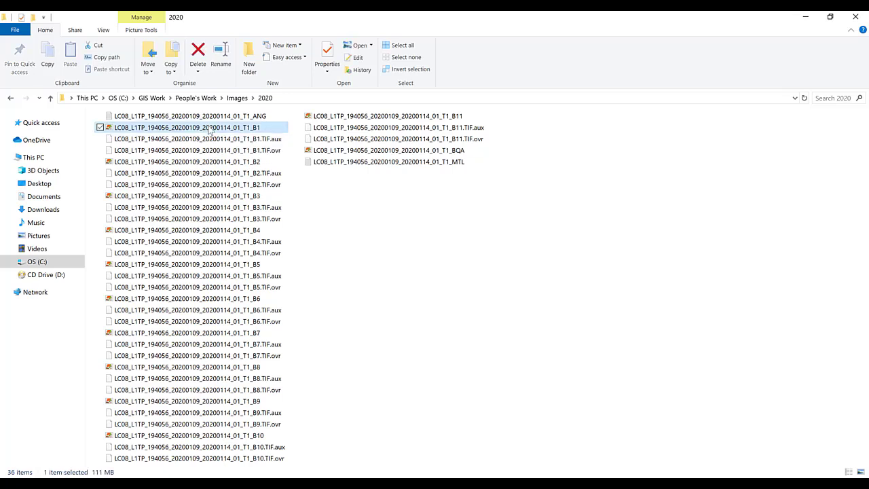
left_click(246, 164)
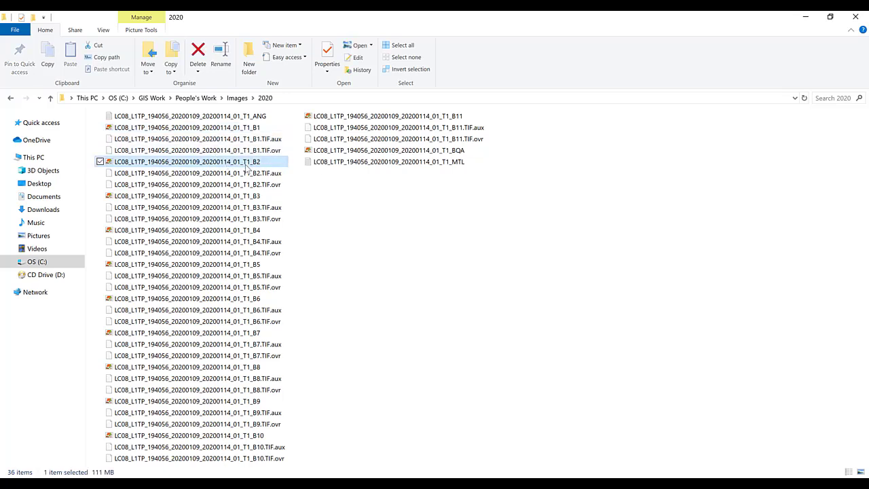
left_click(254, 197)
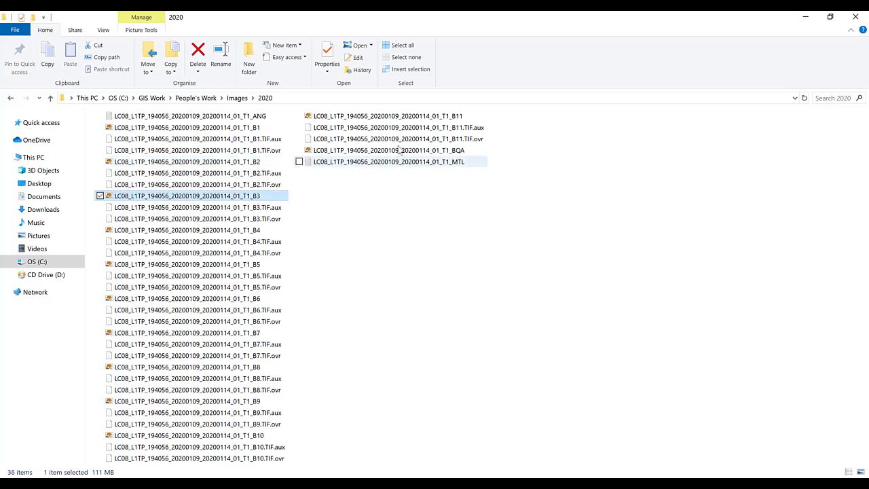
left_click(428, 121)
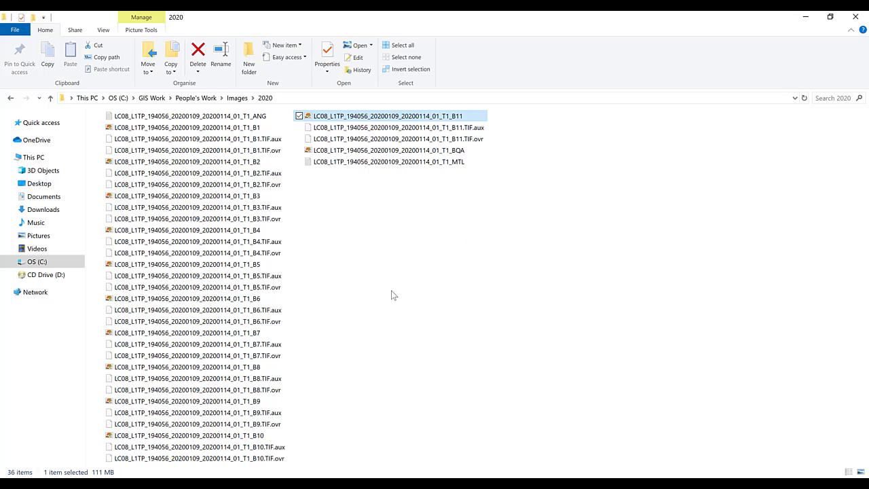
- Open the scene's MTL metadata file, review its sensor, acquisition date and corner coordinate entries, and close it
double_click(446, 162)
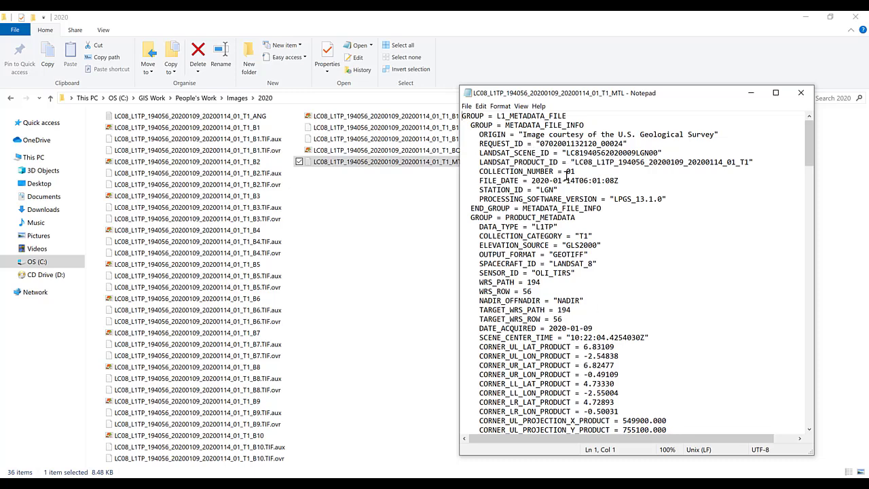
left_click(537, 273)
scroll(536, 272, "down", 4)
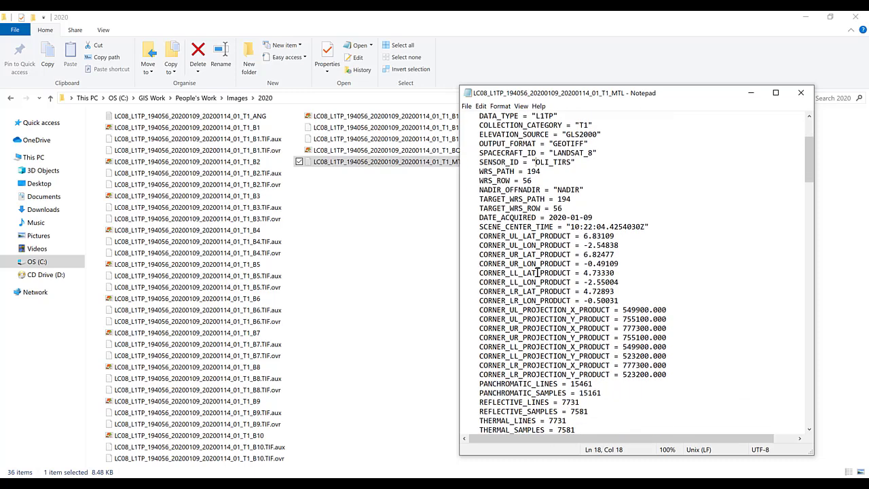
left_click(801, 94)
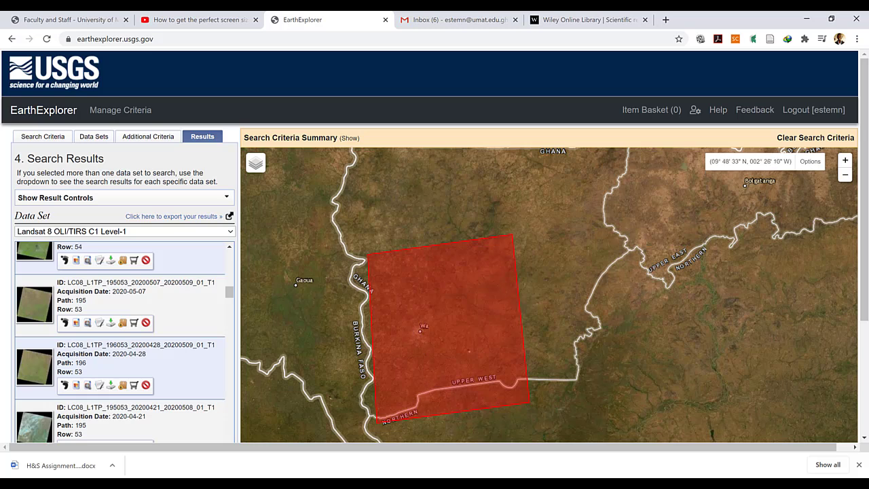
mouse_move(493, 484)
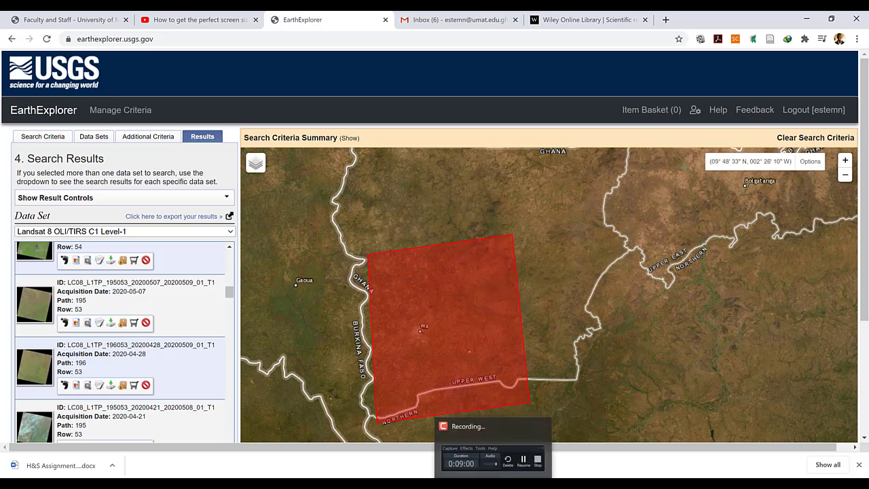